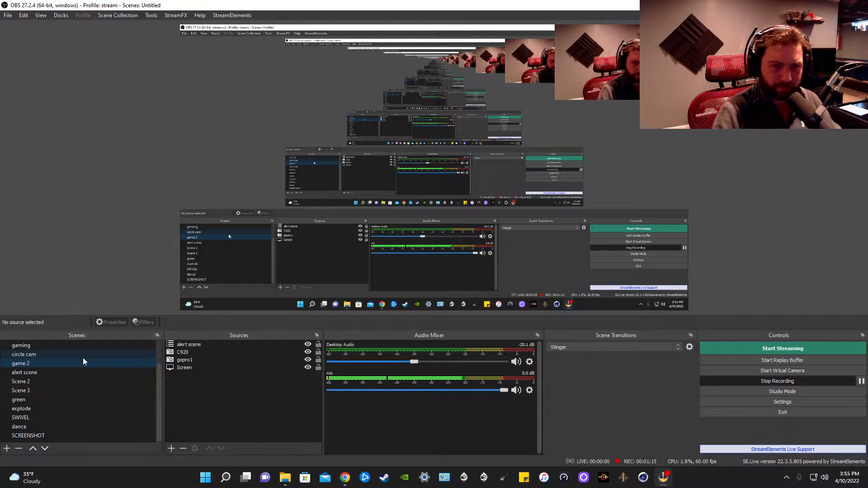
left_click(85, 362)
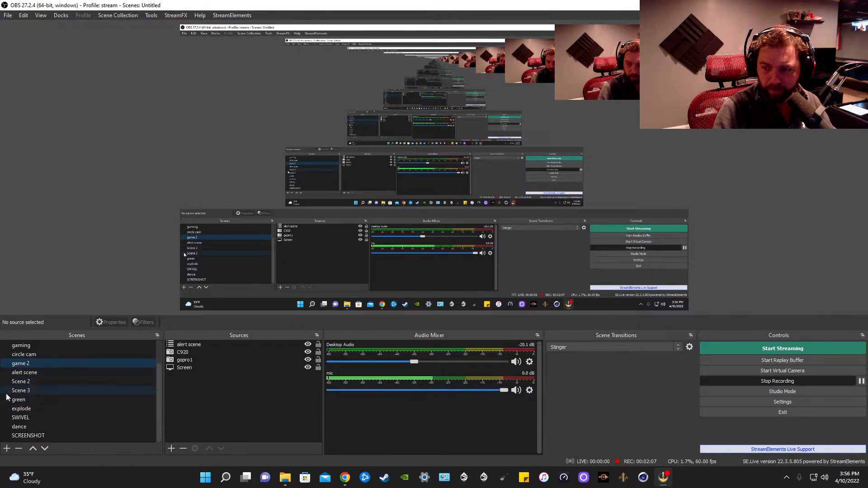
left_click(28, 435)
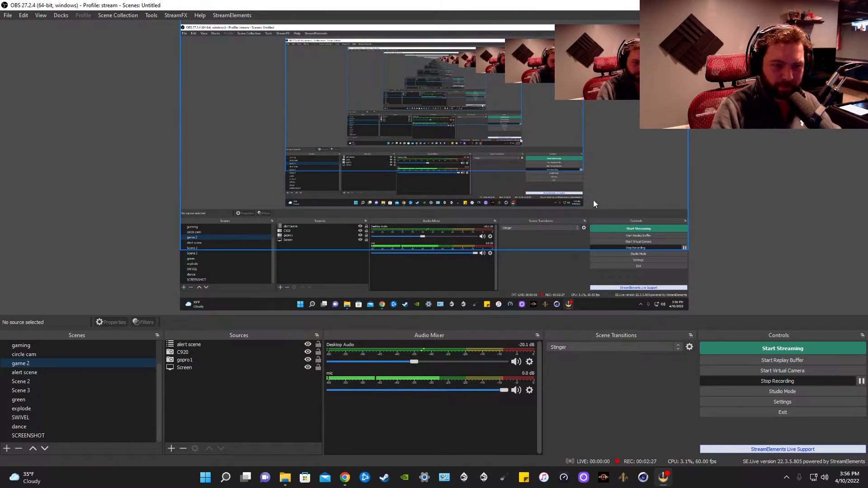
- Open the Settings dialog and move it toward the upper-left of the screen
left_click(803, 400)
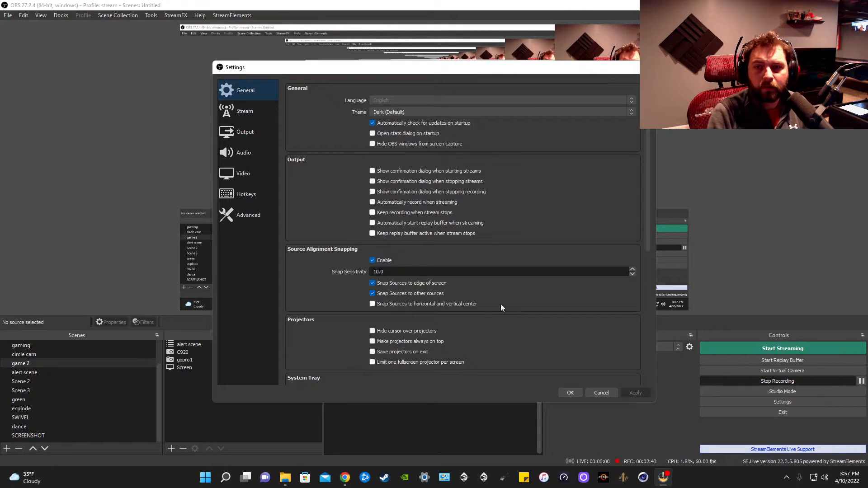
left_click_drag(521, 69, 510, 47)
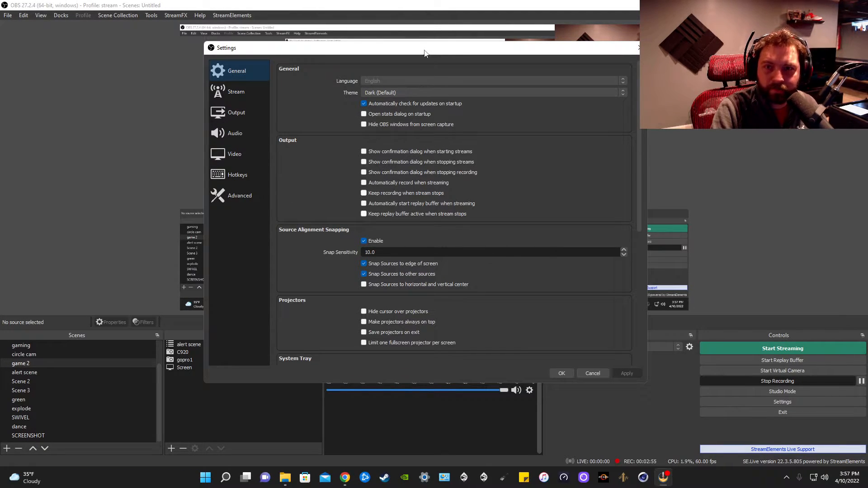
left_click_drag(425, 53, 260, 34)
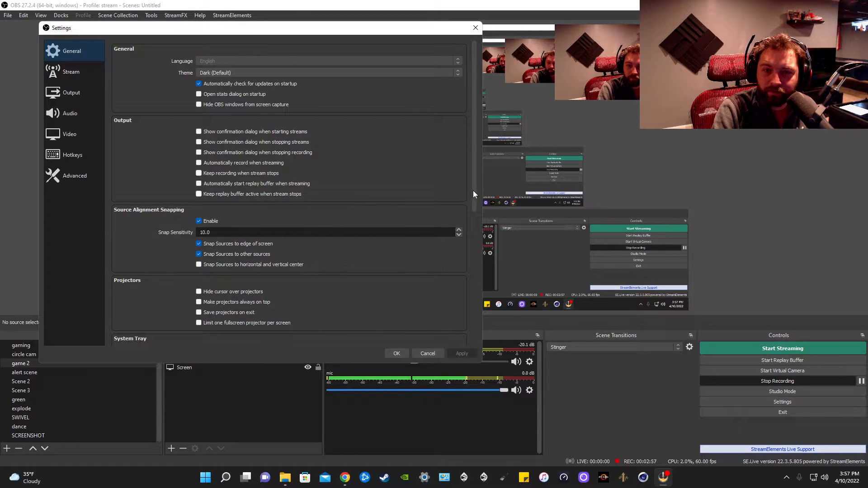
scroll(473, 190, "down", 5)
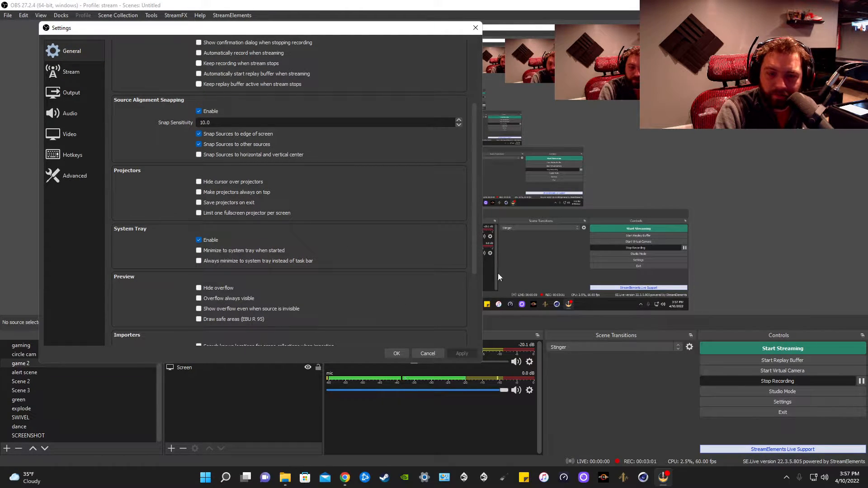
left_click(787, 477)
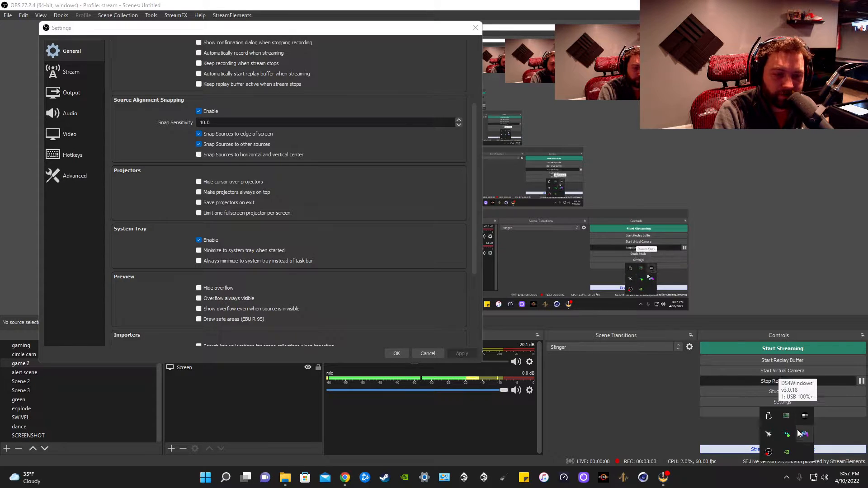
left_click(788, 481)
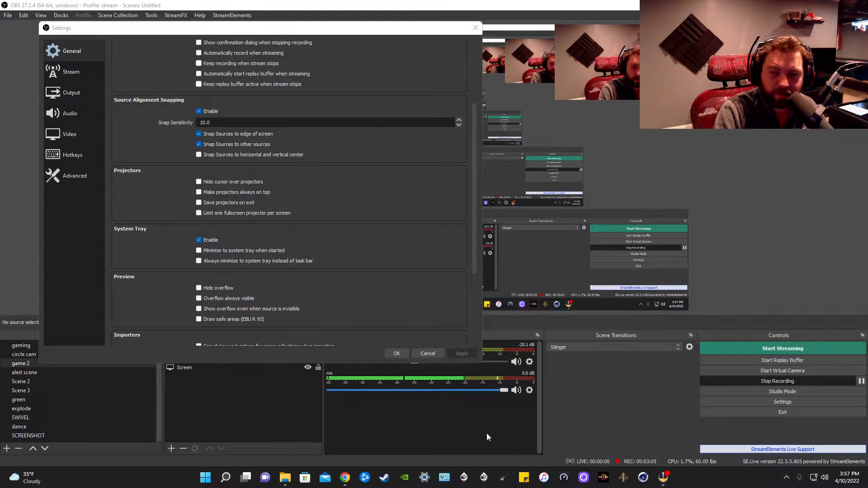
- Open the Theme list on the General page and keep Dark (Default) selected
left_click_drag(472, 202, 452, 110)
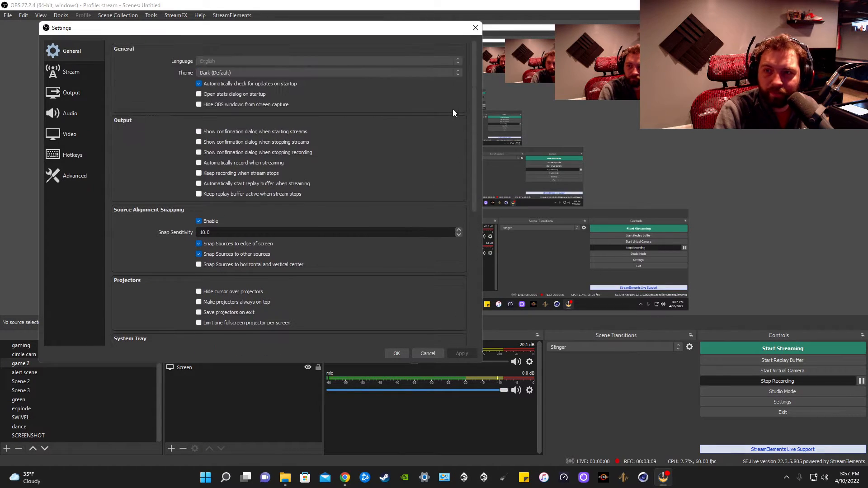
left_click(210, 74)
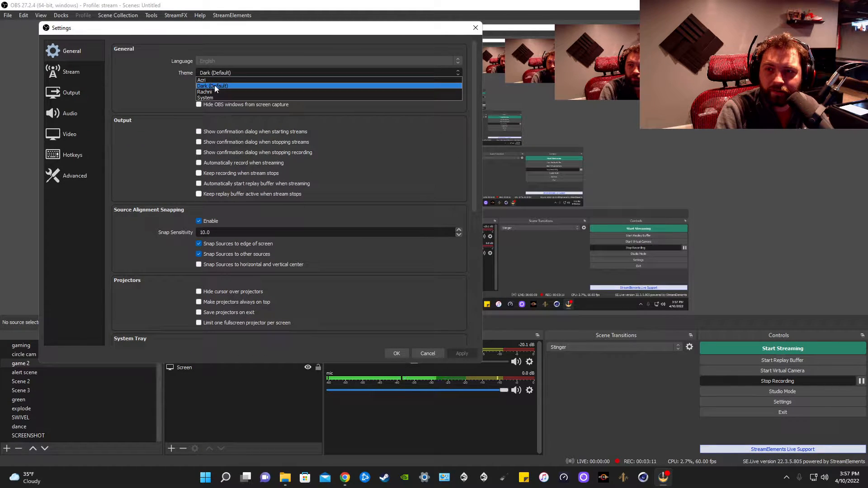
left_click(214, 86)
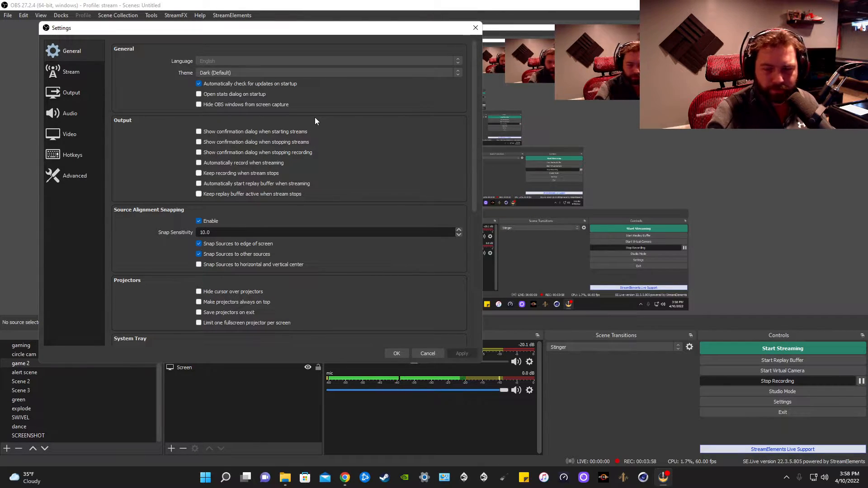
- Open the Stream page and review the streaming service list, keeping Facebook Live and its stream key field
left_click(77, 67)
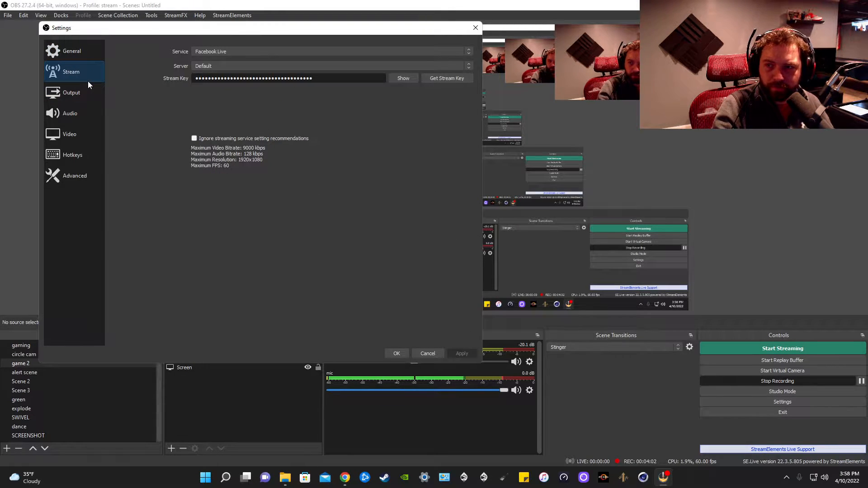
left_click(222, 52)
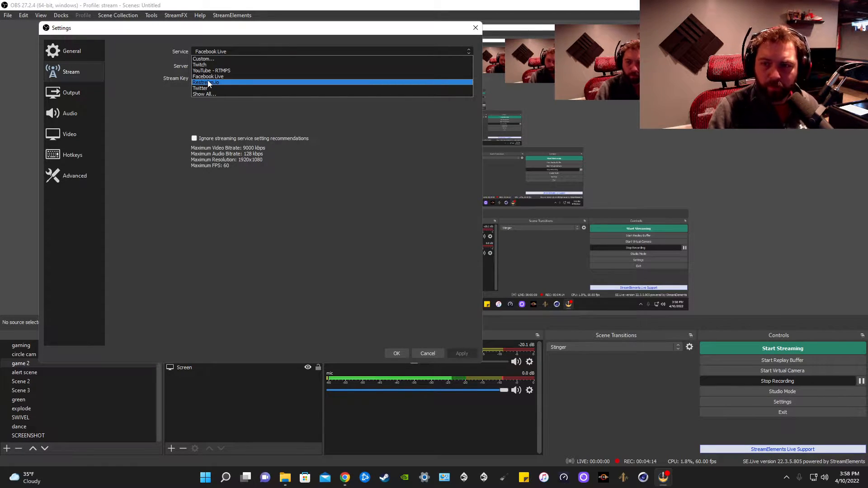
left_click(132, 92)
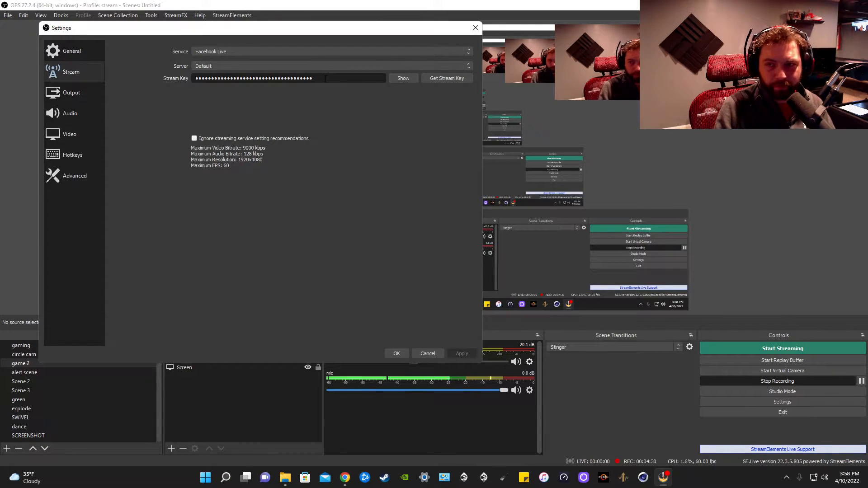
left_click_drag(326, 79, 165, 80)
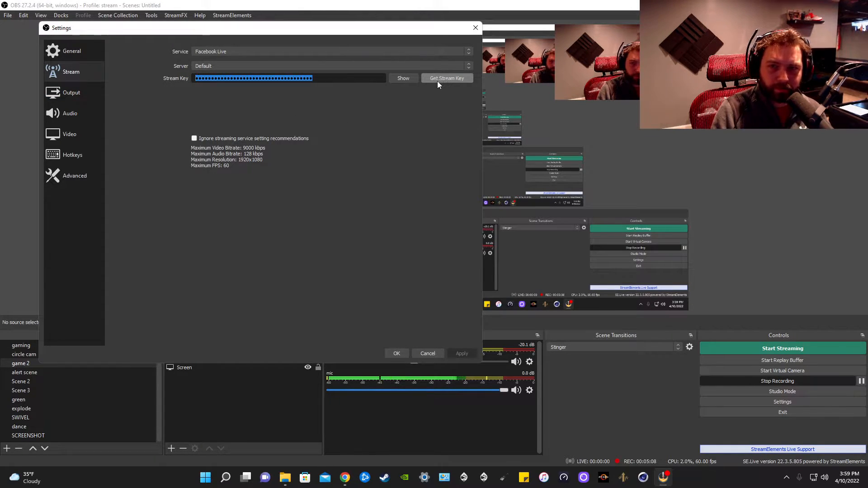
- Open the Output page and examine its Streaming, Audio and Recording tabs
left_click(80, 89)
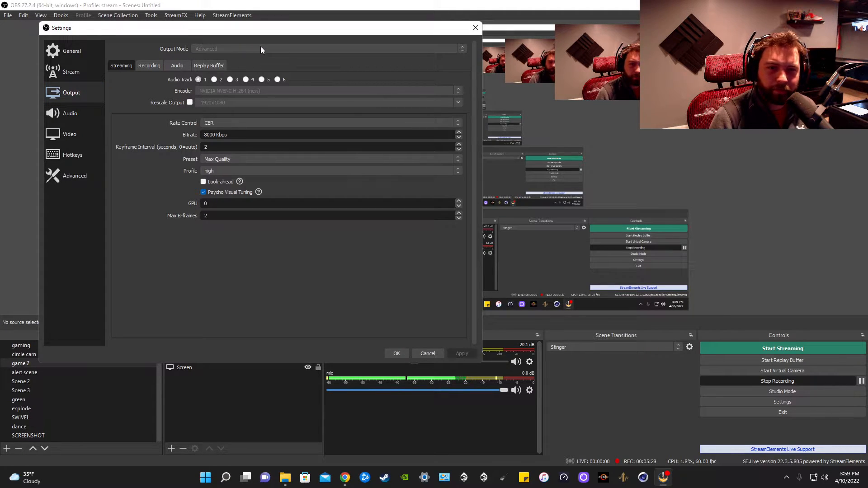
left_click(169, 64)
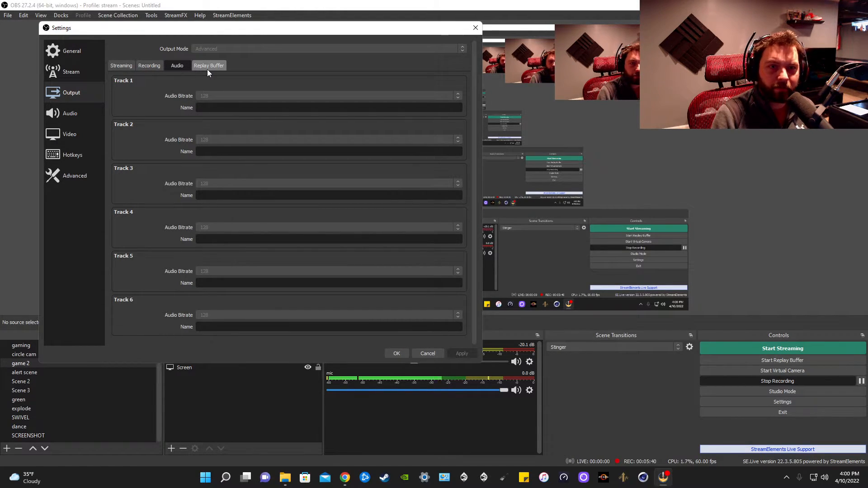
left_click(146, 68)
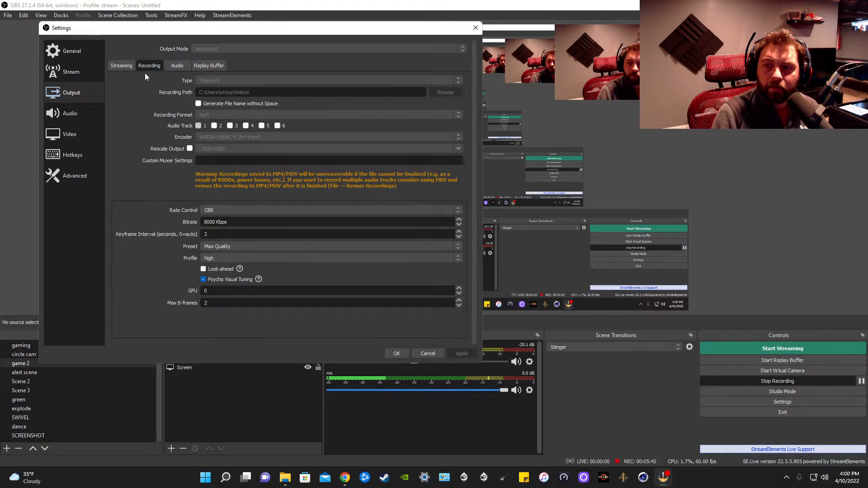
left_click(120, 65)
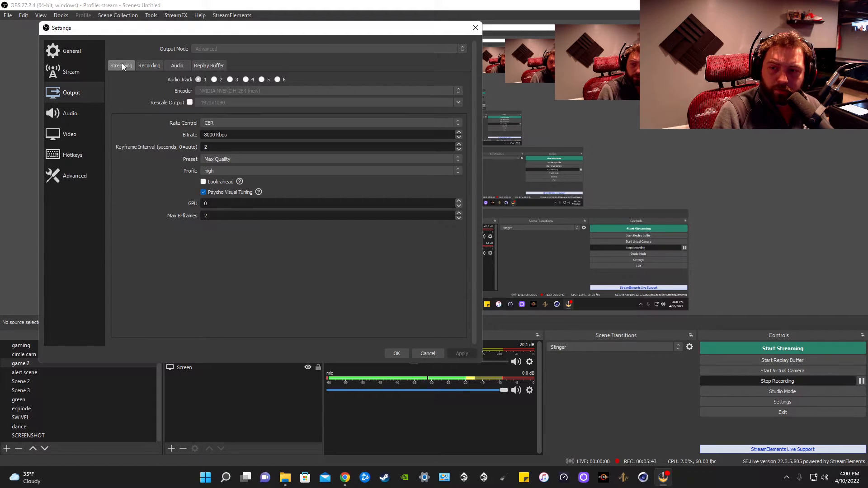
left_click(151, 64)
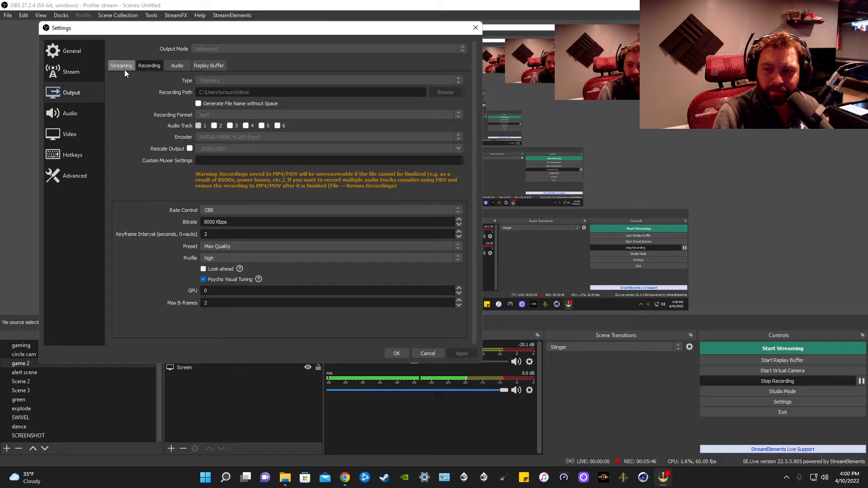
left_click(124, 69)
left_click(149, 68)
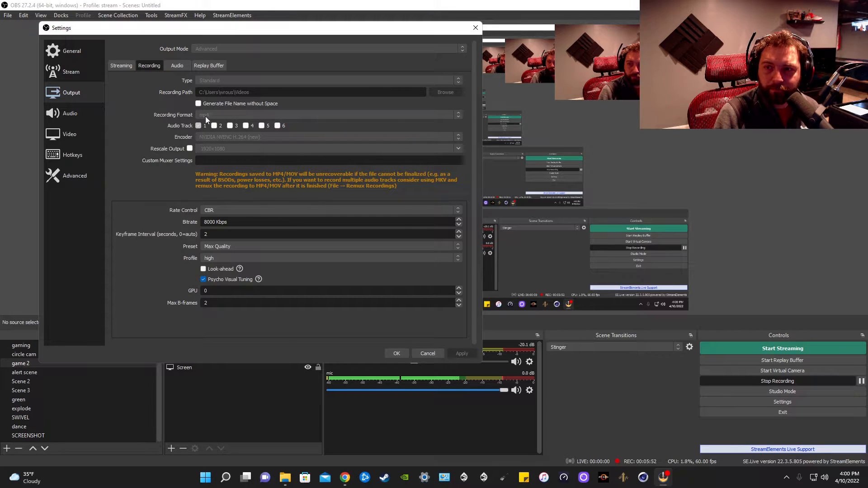
left_click(128, 68)
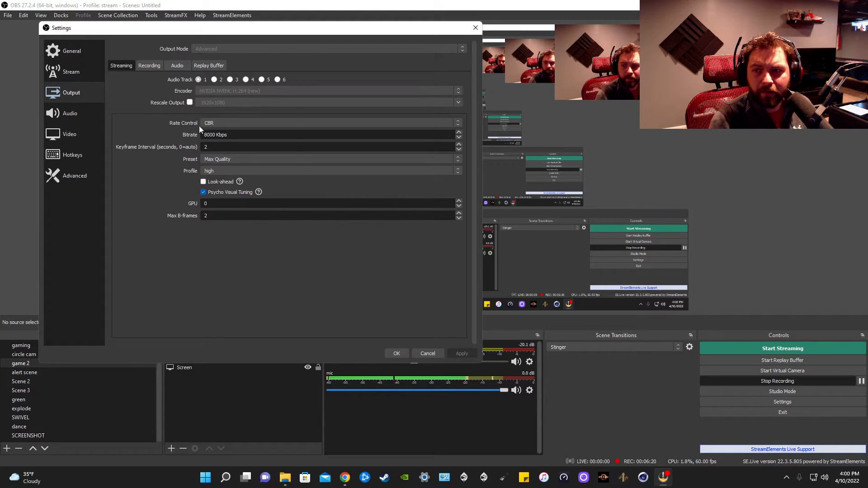
- Open the Rate Control list on the Output Streaming tab and keep CBR selected
left_click(222, 124)
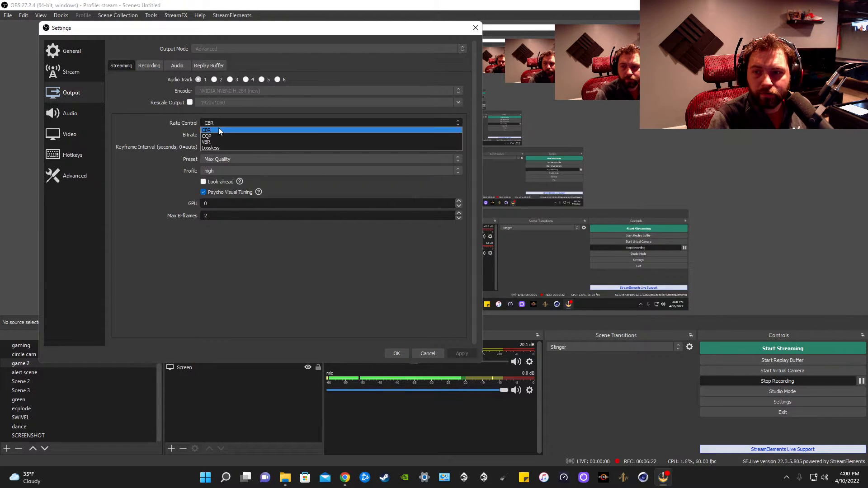
left_click(208, 131)
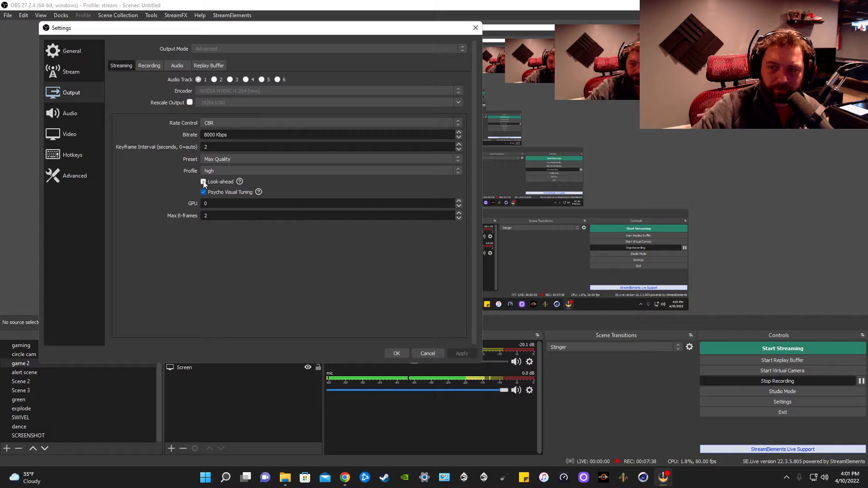
mouse_move(204, 184)
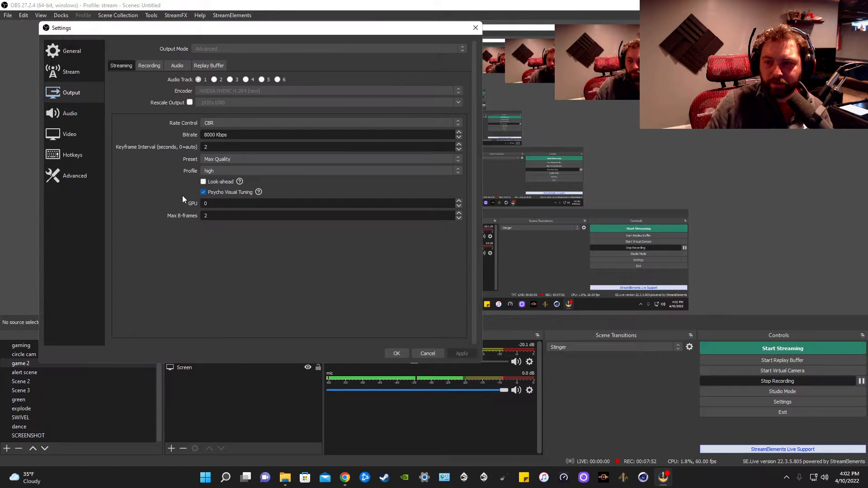
mouse_move(239, 182)
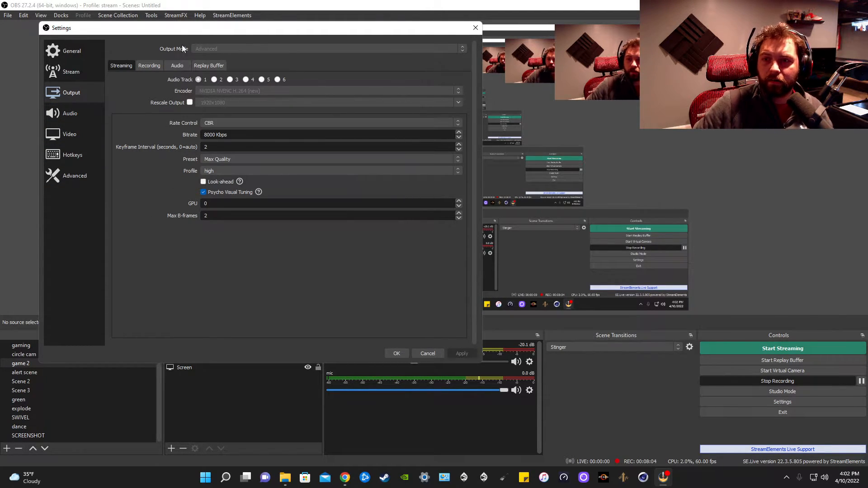
- Browse the Audio, Video and Hotkeys pages of the Settings dialog
left_click(70, 114)
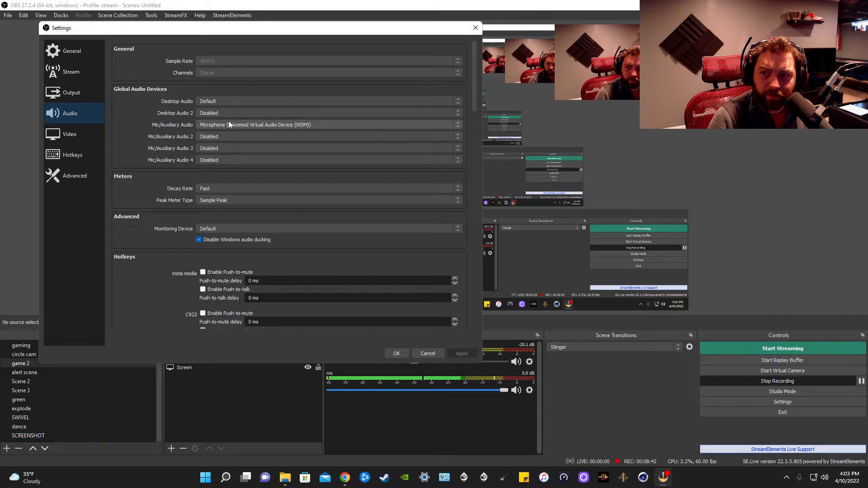
left_click_drag(475, 92, 471, 72)
left_click(71, 135)
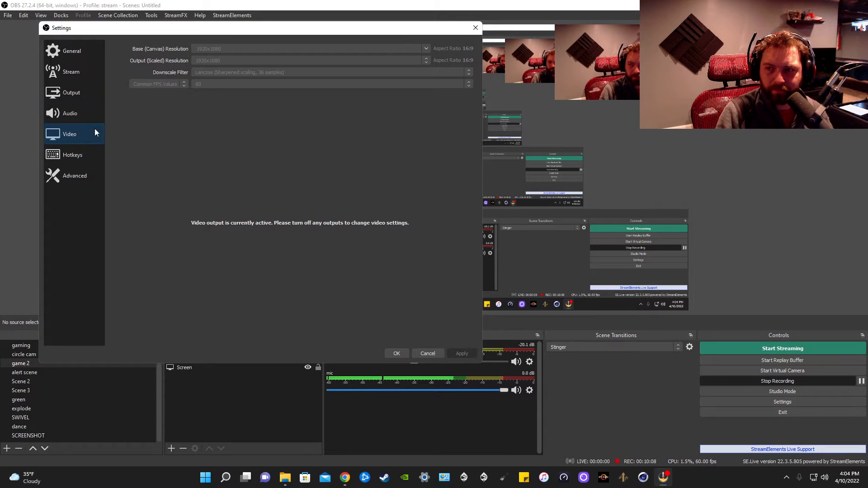
left_click(72, 155)
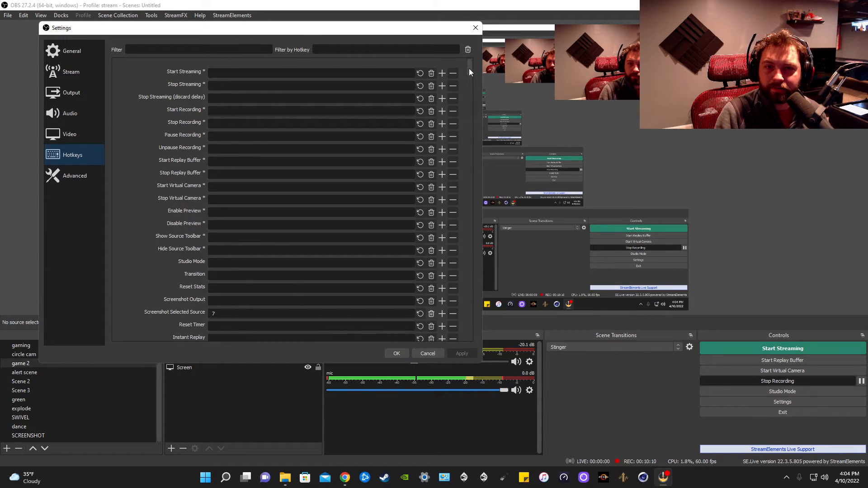
mouse_move(468, 69)
left_mouse_down()
mouse_move(462, 88)
mouse_move(465, 77)
left_mouse_up()
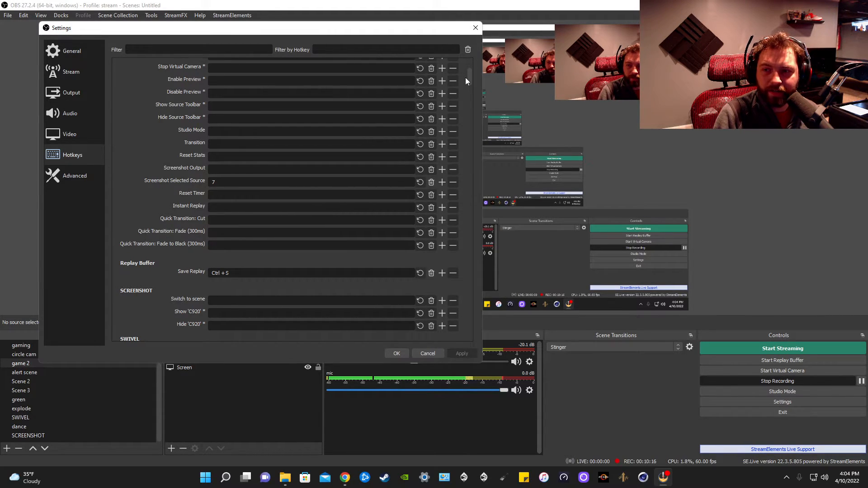
left_click_drag(465, 77, 472, 67)
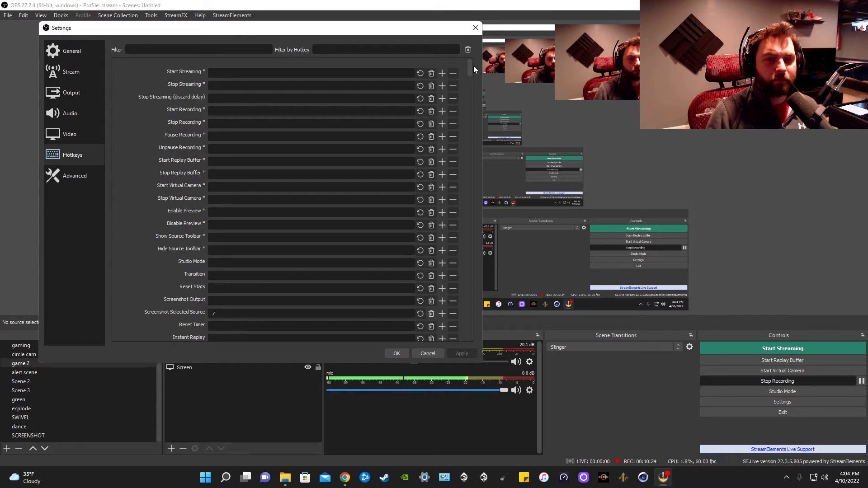
mouse_move(469, 67)
left_mouse_down()
mouse_move(487, 321)
mouse_move(468, 304)
mouse_move(483, 117)
mouse_move(479, 54)
left_mouse_up()
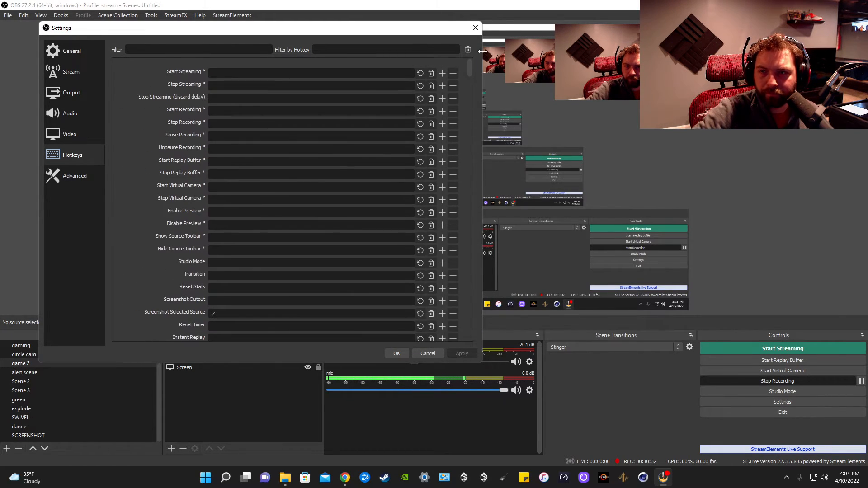
- Open the Advanced page and enable Browser Source Hardware Acceleration
left_click(73, 181)
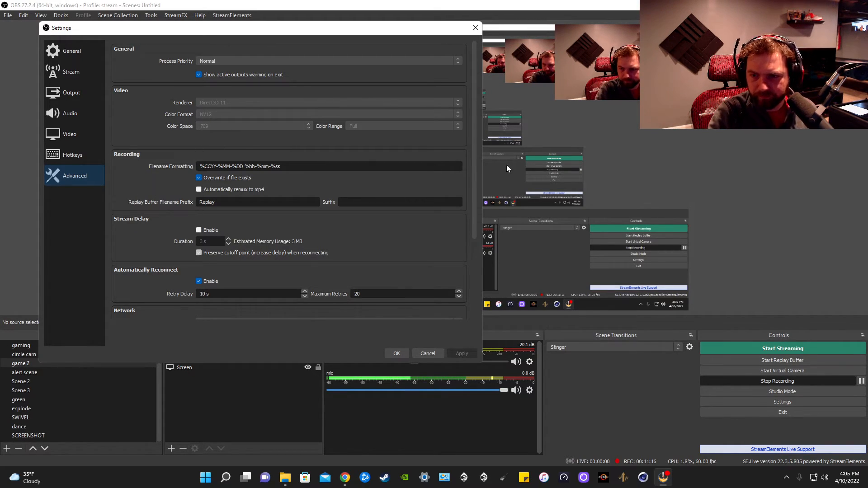
left_click_drag(473, 128, 464, 224)
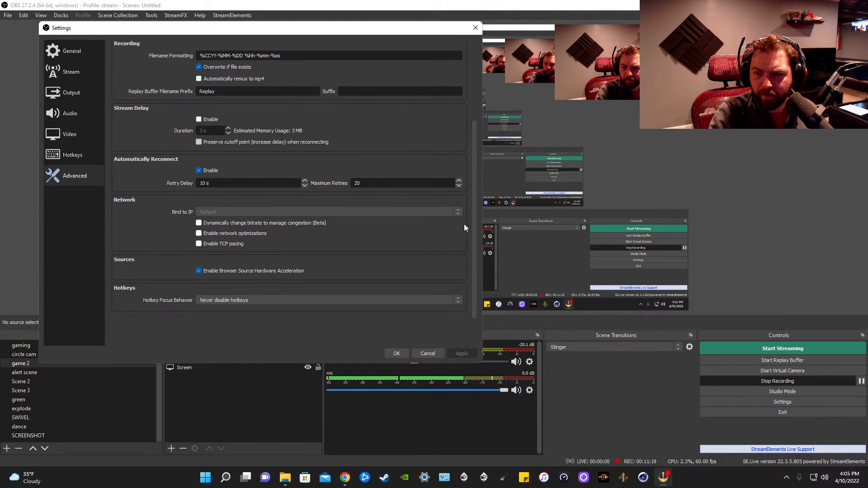
left_click(199, 271)
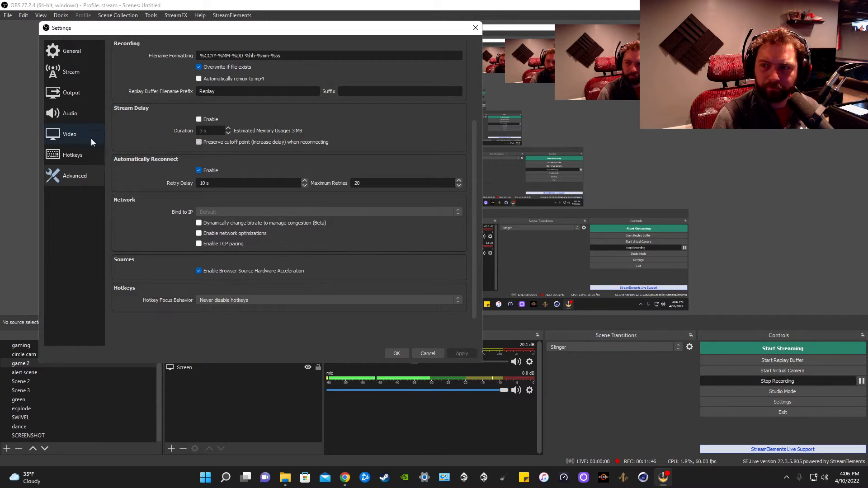
- Close the Settings dialog and open the mic source's Properties to check its audio device
left_click(418, 353)
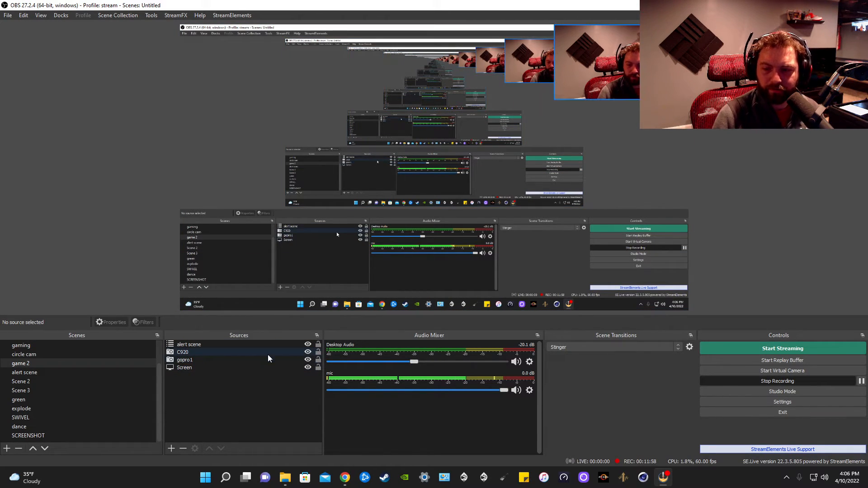
left_click(530, 390)
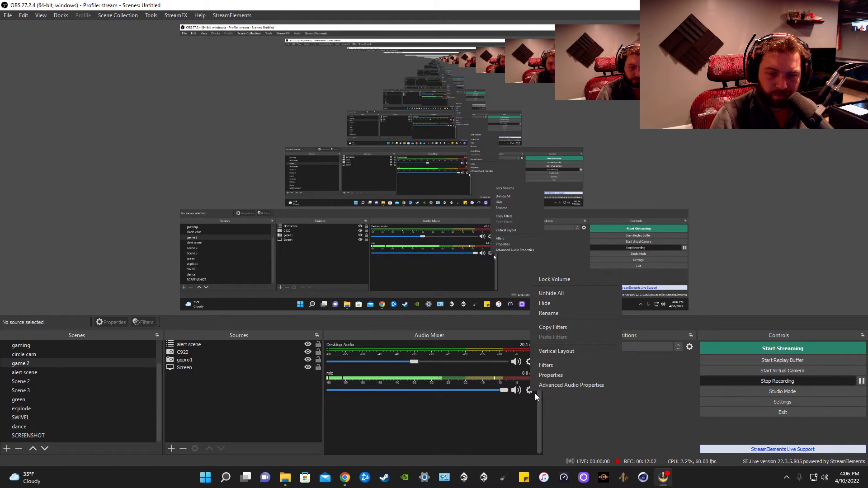
left_click(549, 375)
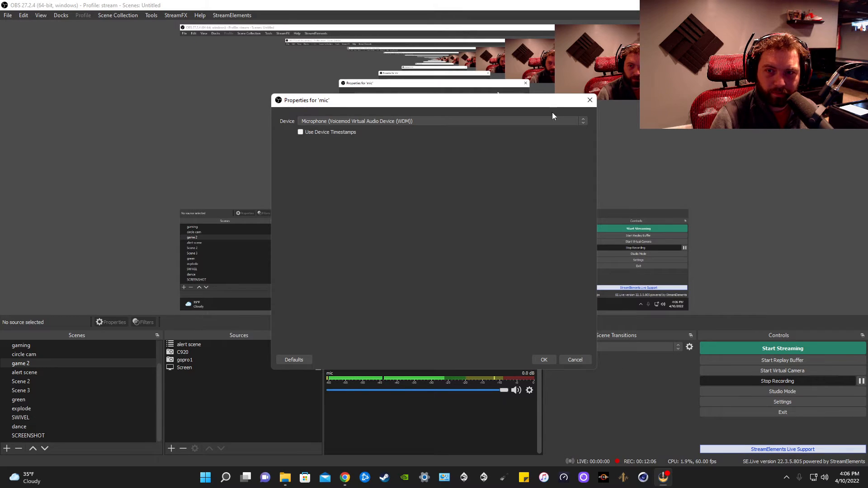
left_click(590, 99)
- Open Advanced Audio Properties and review each source's volume, mono, sync offset, monitoring and track settings
left_click(529, 389)
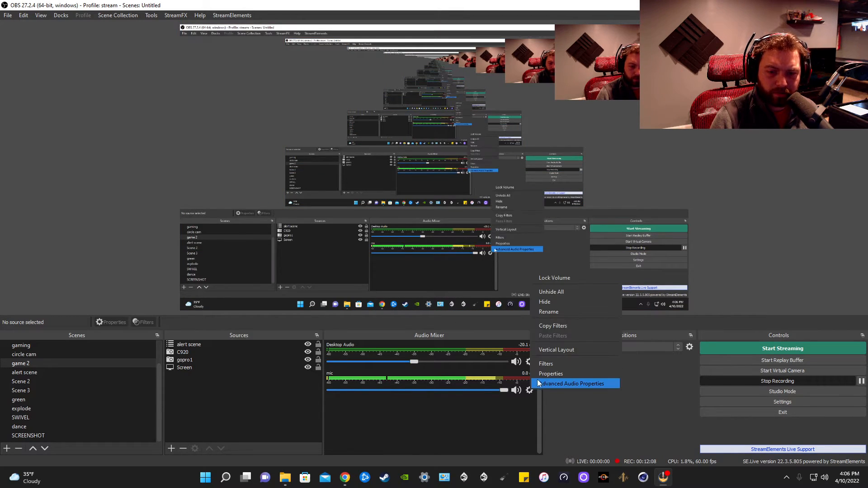
left_click(547, 383)
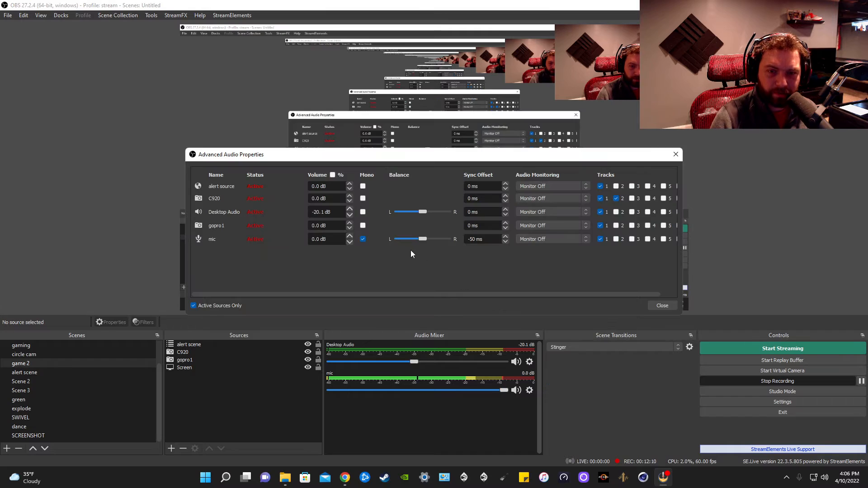
left_click(676, 155)
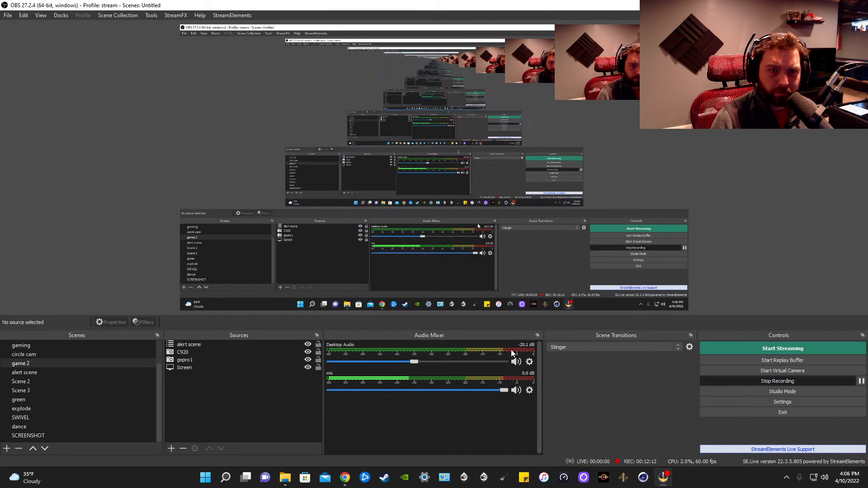
left_click(529, 389)
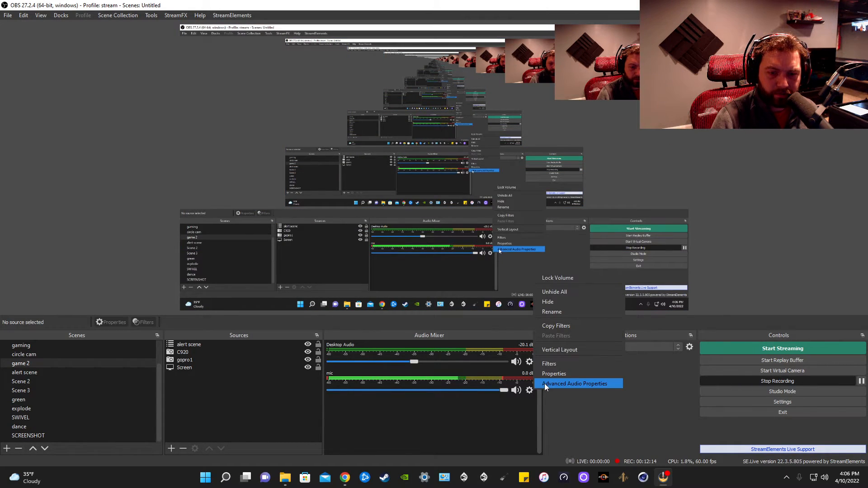
left_click(545, 383)
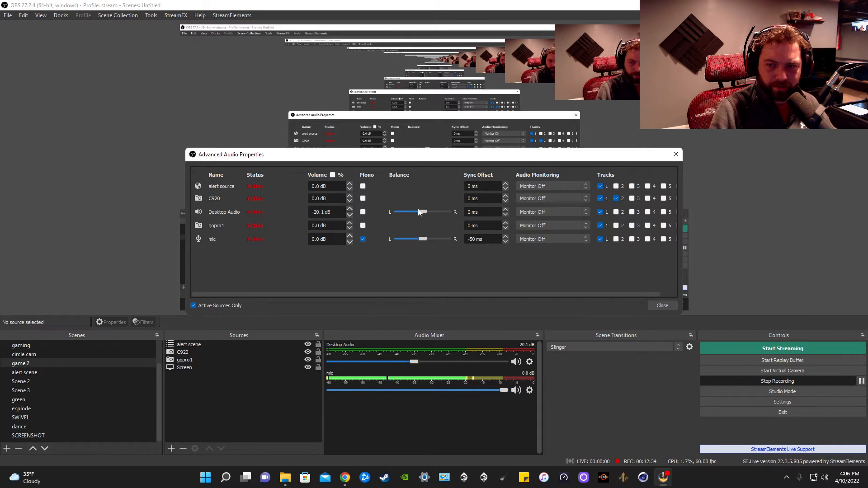
left_click(660, 306)
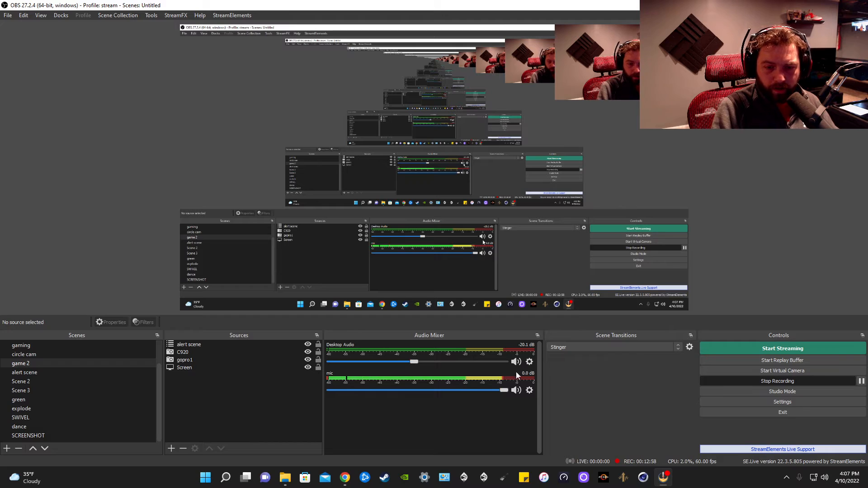
- Mute and unmute the mic and Desktop Audio sources in the audio mixer
left_click(515, 389)
left_click(515, 389)
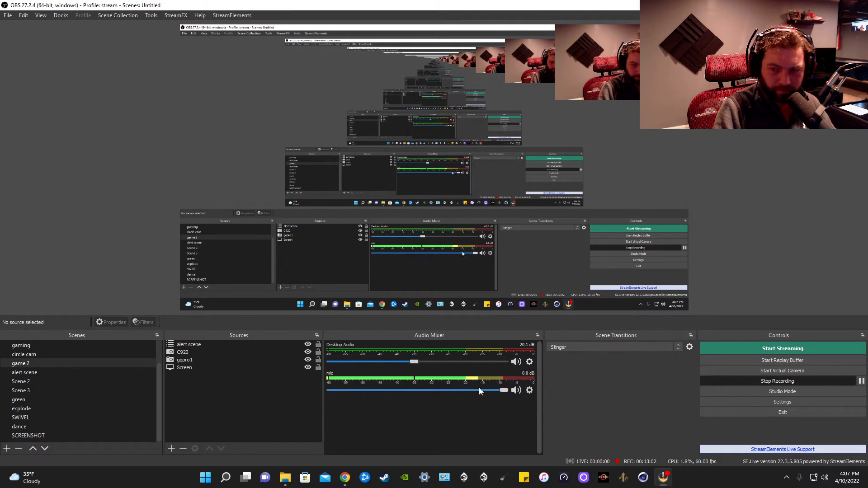
left_click(515, 362)
left_click(515, 361)
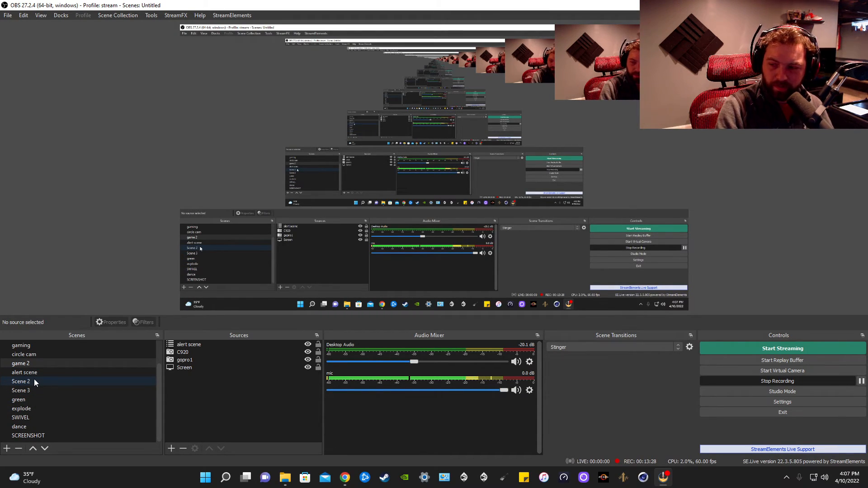
- Switch to the explode scene
left_click(158, 371)
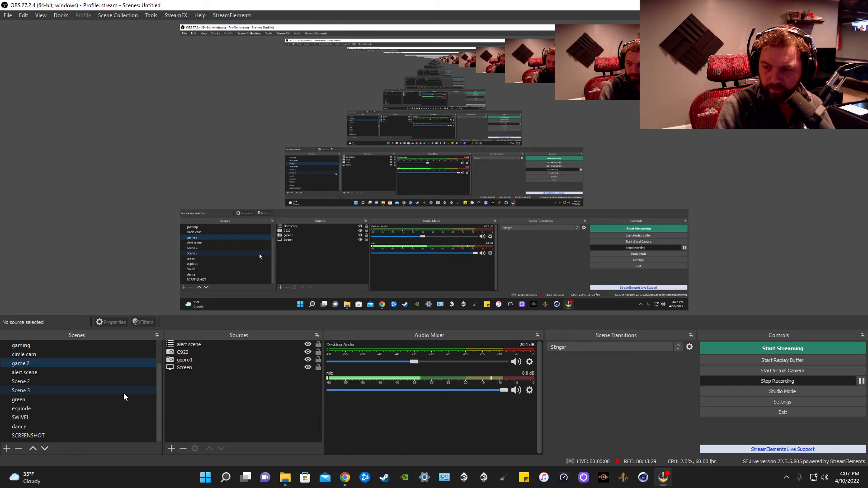
left_click(24, 410)
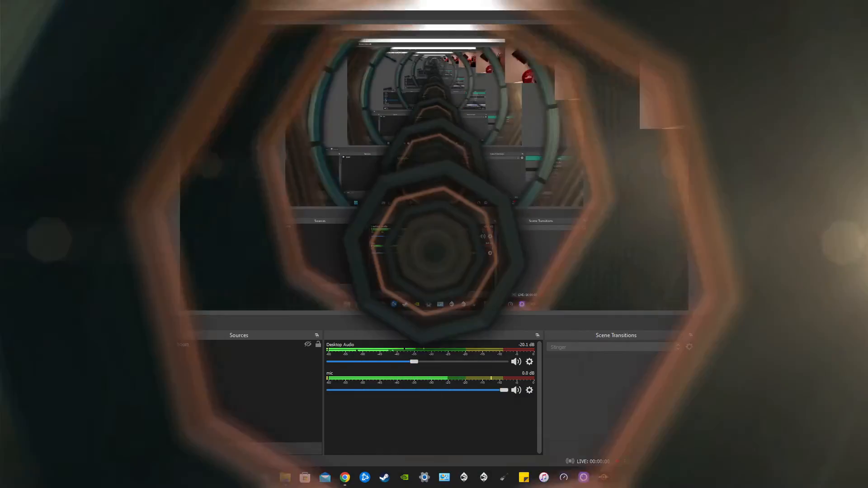